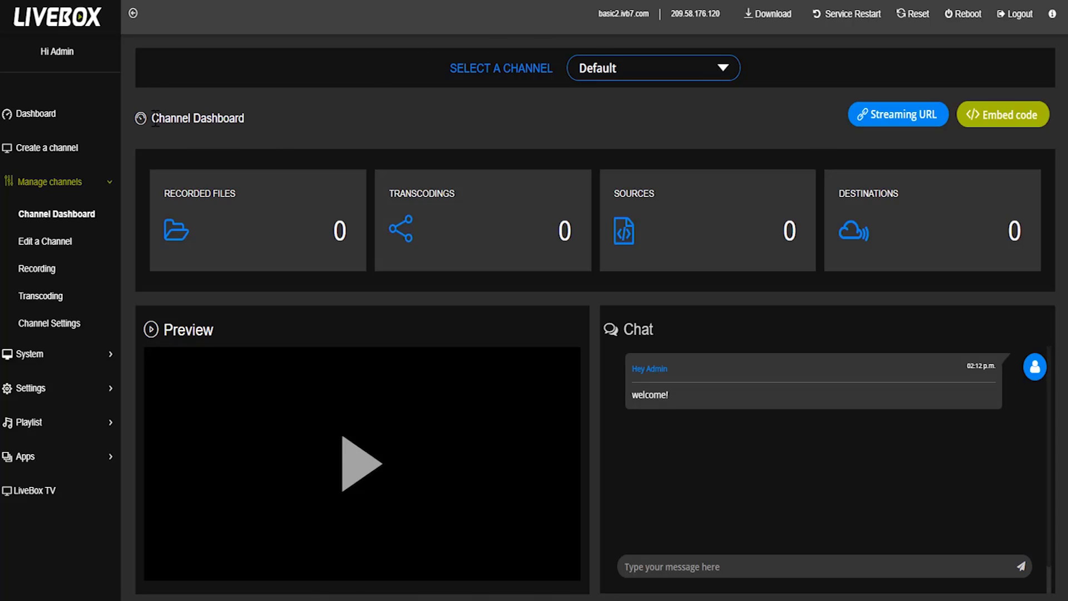
- Choose 'edit' from the LiveBox Select a Channel list on the dashboard
left_click(600, 82)
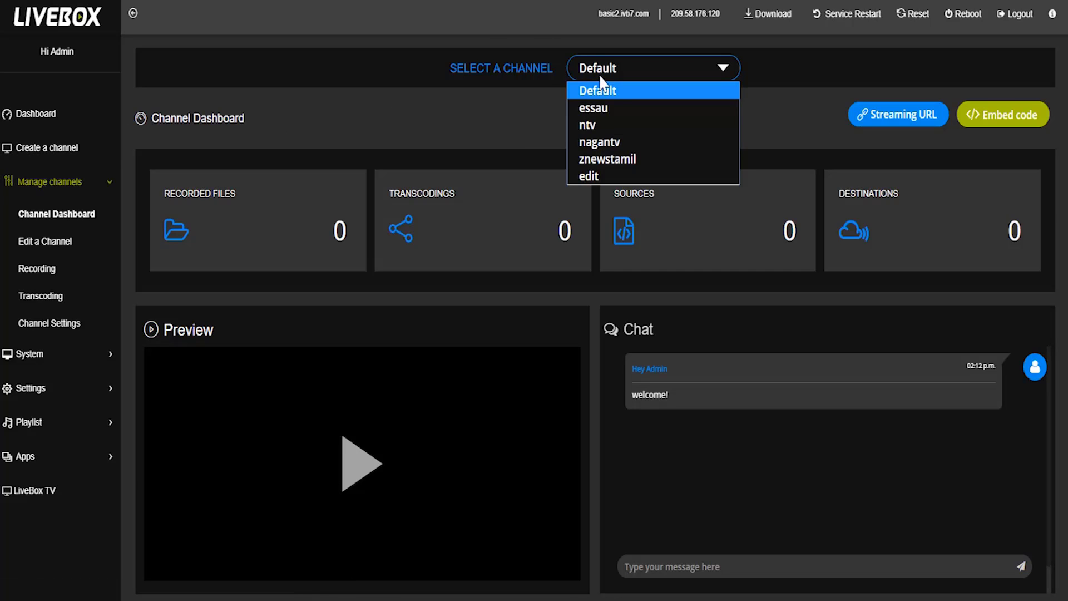
left_click(613, 175)
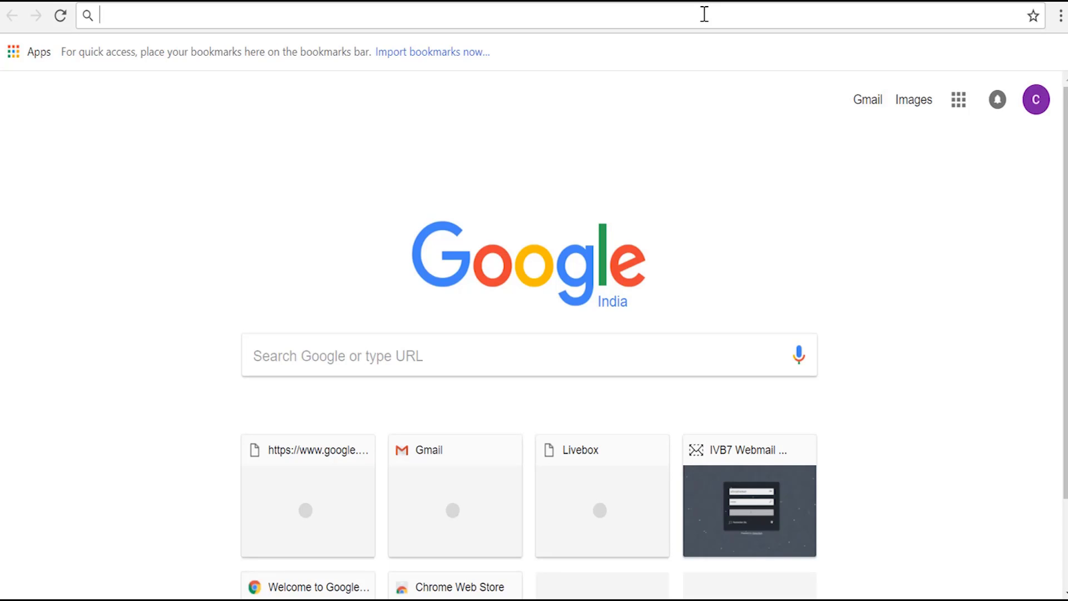
- Download flashmedialiveencoder_3.2_wwe_signed.msi from the pasted Macromedia link and open the installer
type("V")
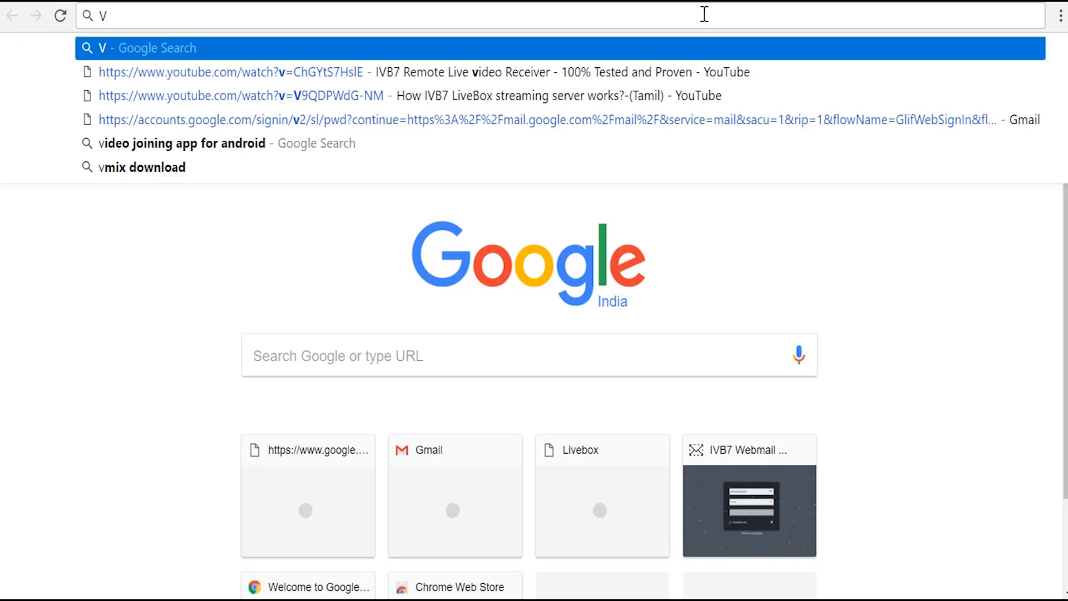
key("BackSpace")
type("https://download.macromedia.com/pub/flashmediaserver/flashmedialiveencoder/installer/flashmedialiveencoder_3.2_wwe_signed.msi")
key("Return")
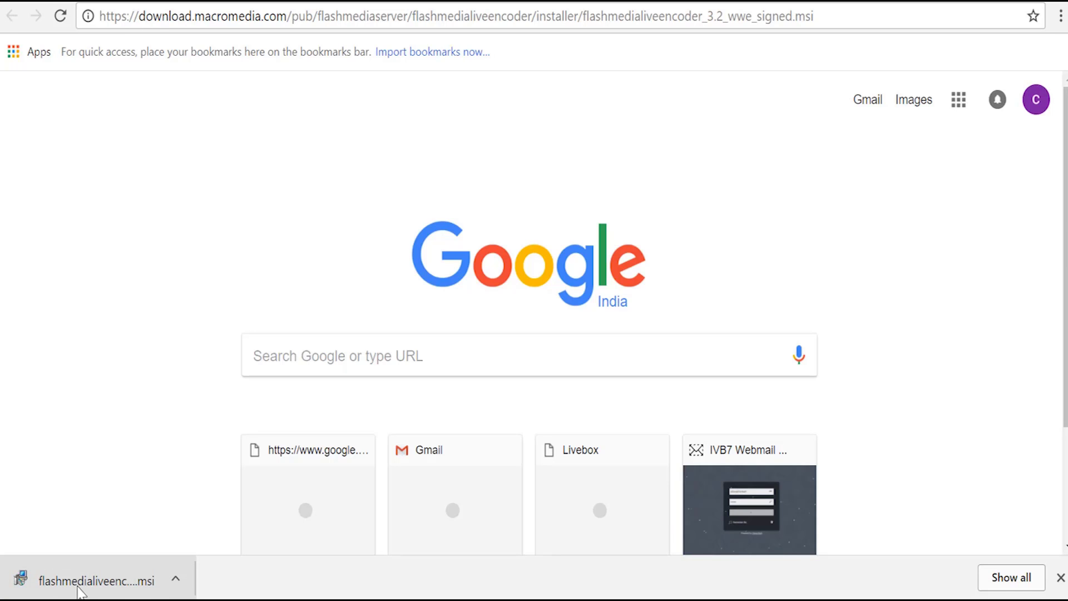
left_click(83, 587)
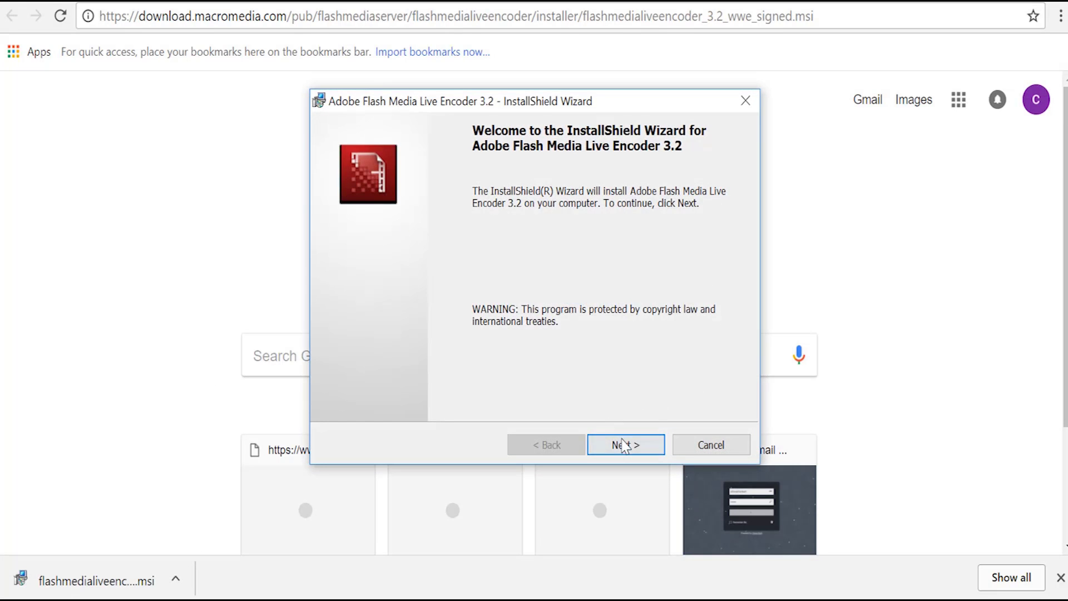
- Accept the licence, keep the default folder, and install Flash Media Live Encoder 3.2 through to Finish
left_click(623, 445)
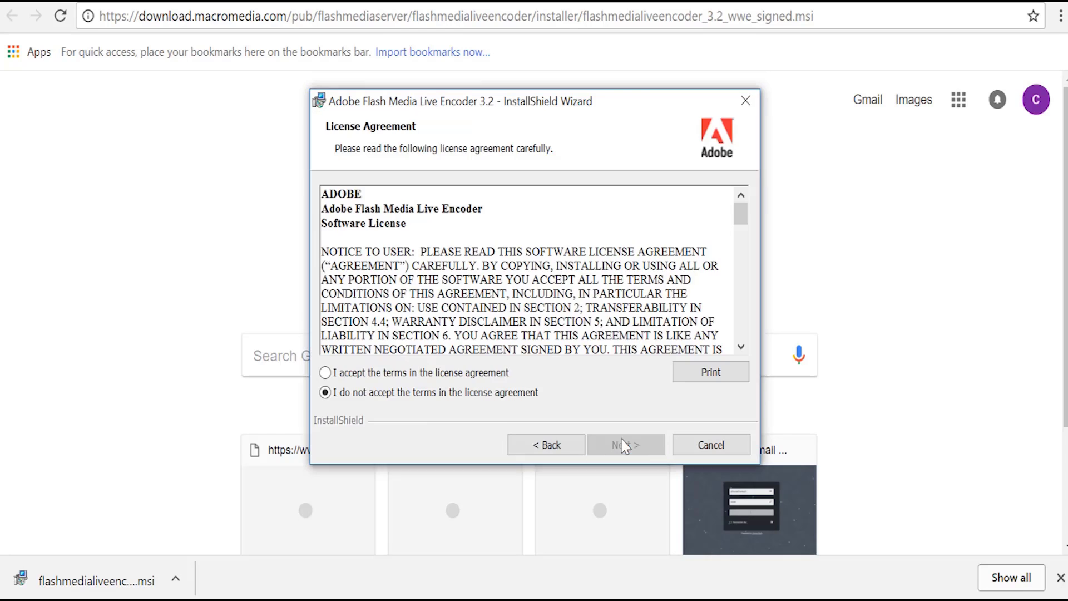
left_click(423, 373)
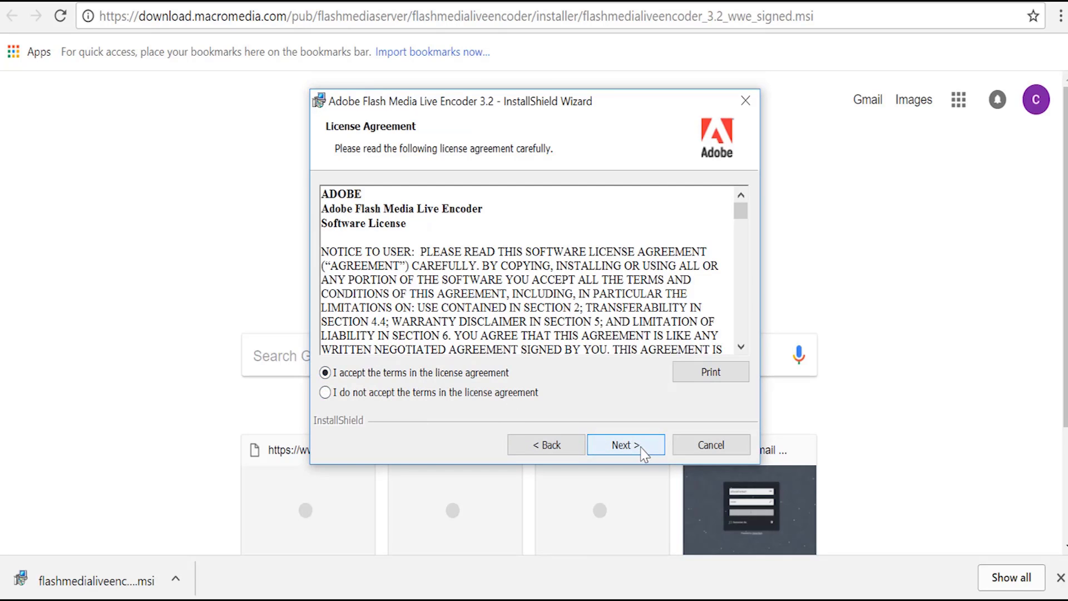
left_click(643, 452)
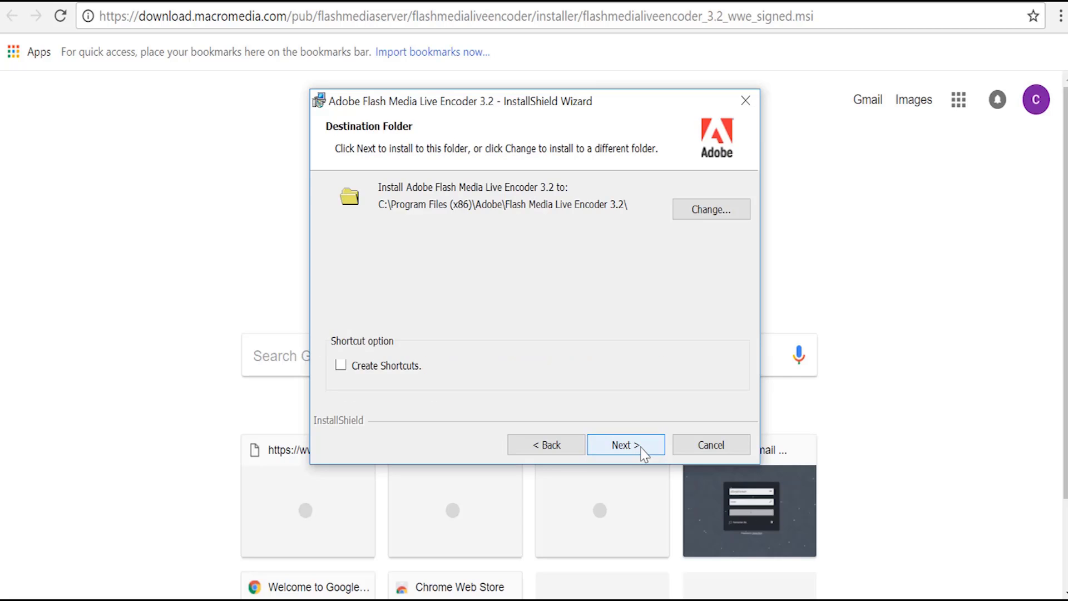
left_click(644, 452)
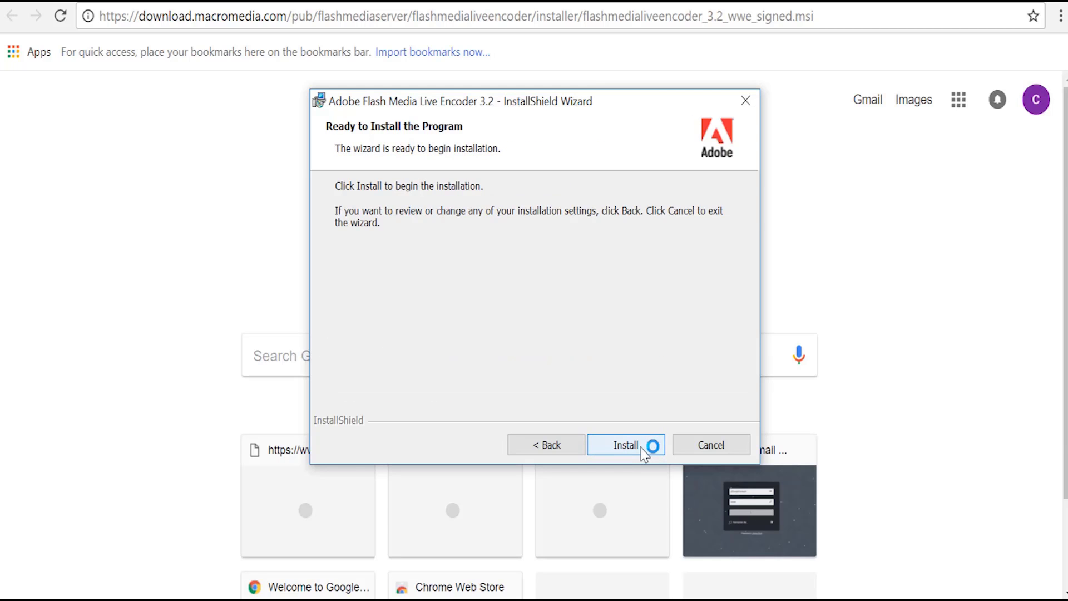
left_click(643, 452)
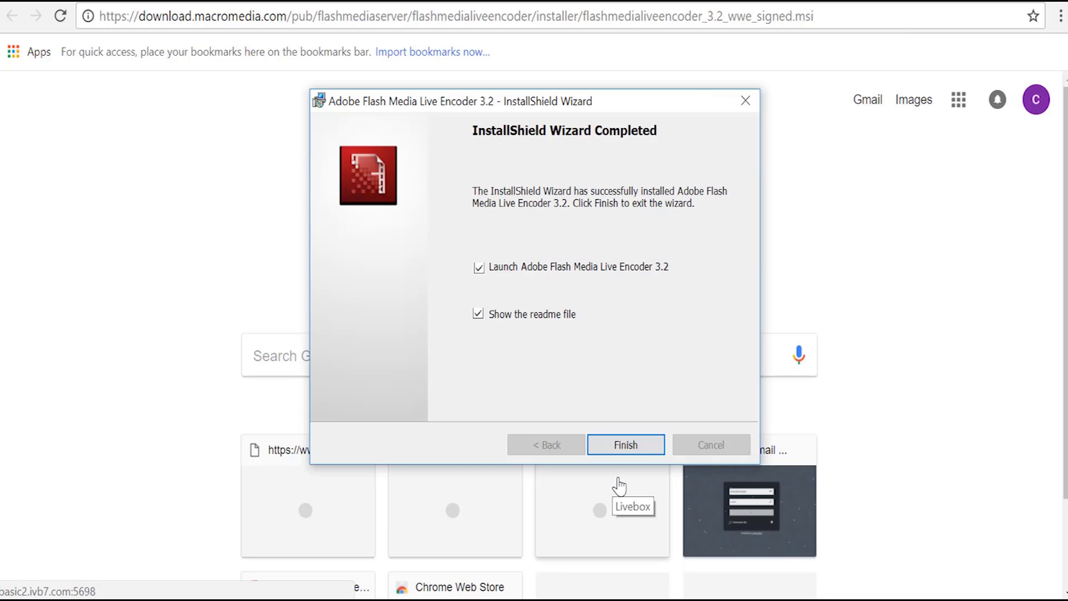
left_click(626, 449)
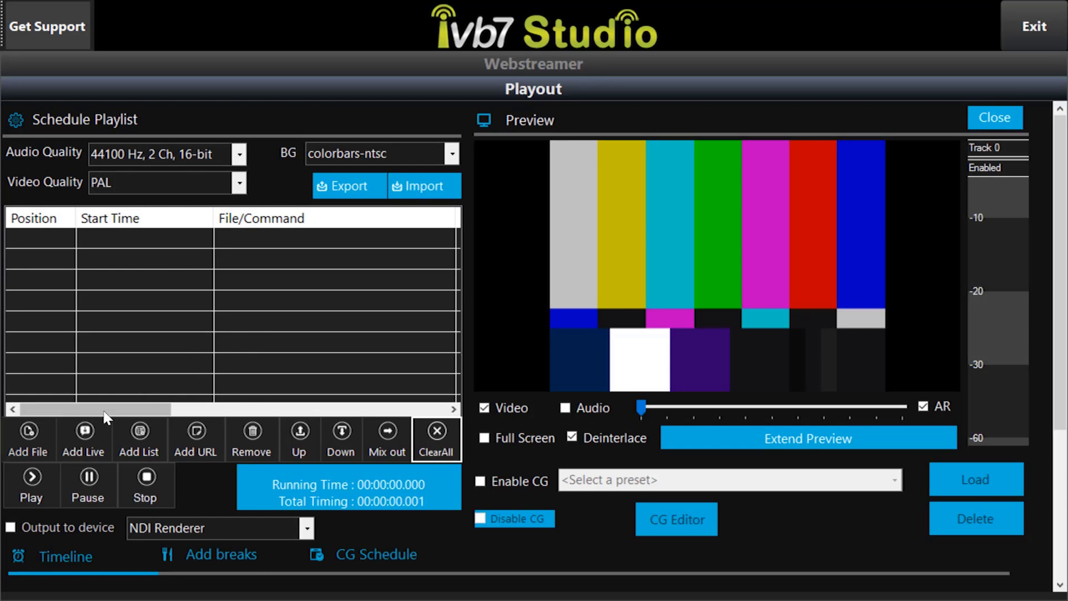
- Add the 2017-08-02_18-23-47 beach clip to the IVB7 Studio playlist and play it
left_click(29, 440)
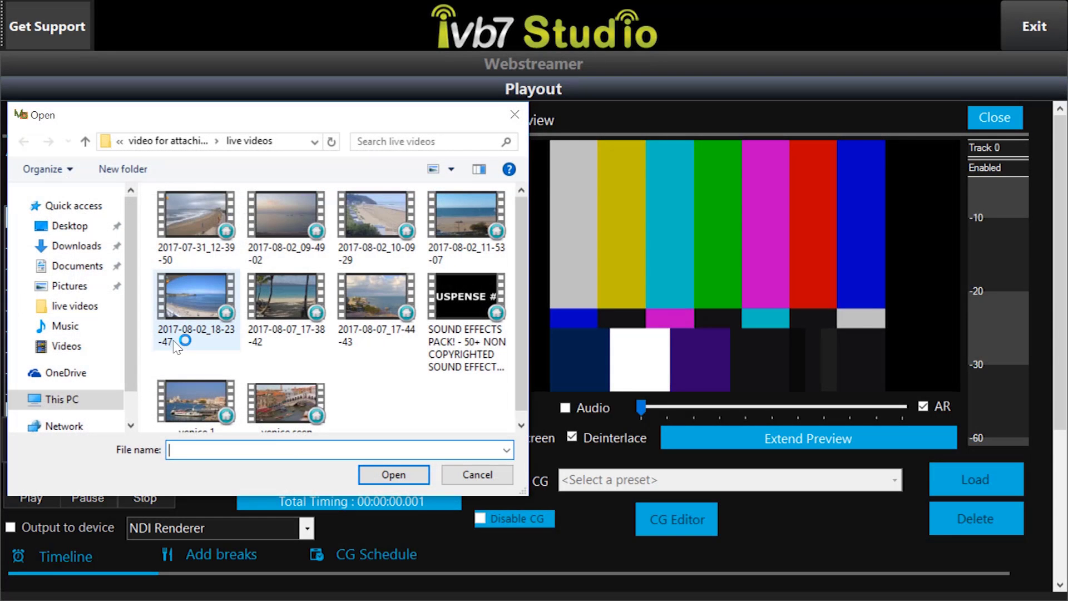
left_click(192, 340)
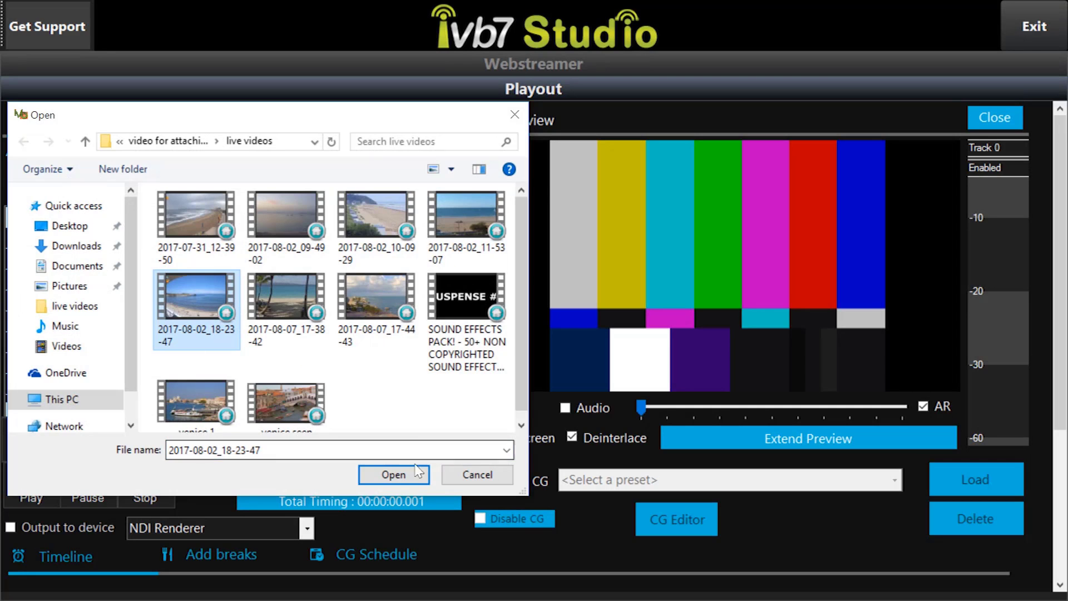
key("Return")
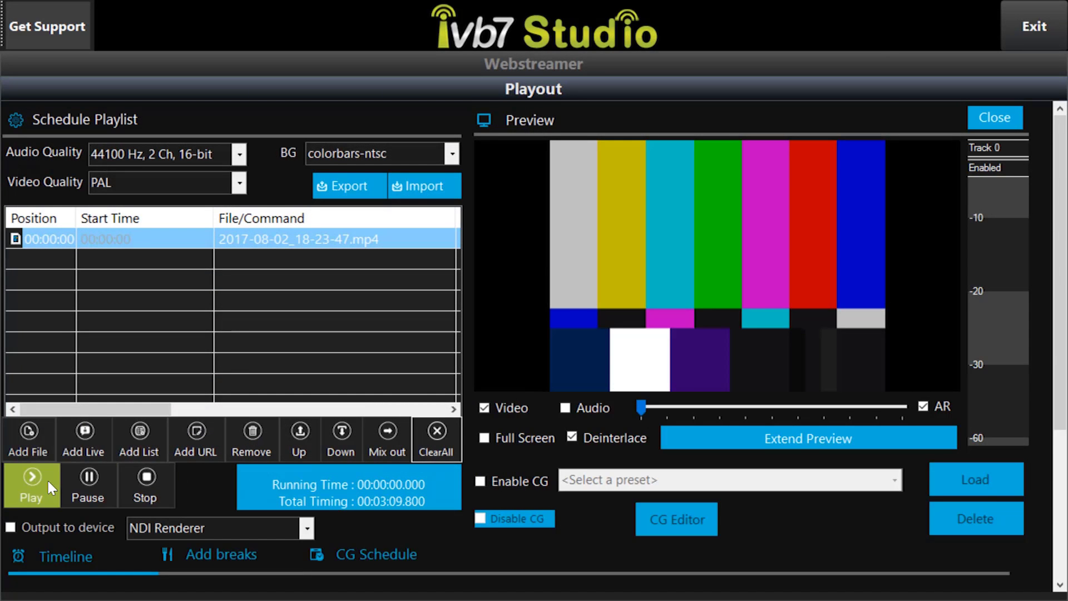
left_click(47, 478)
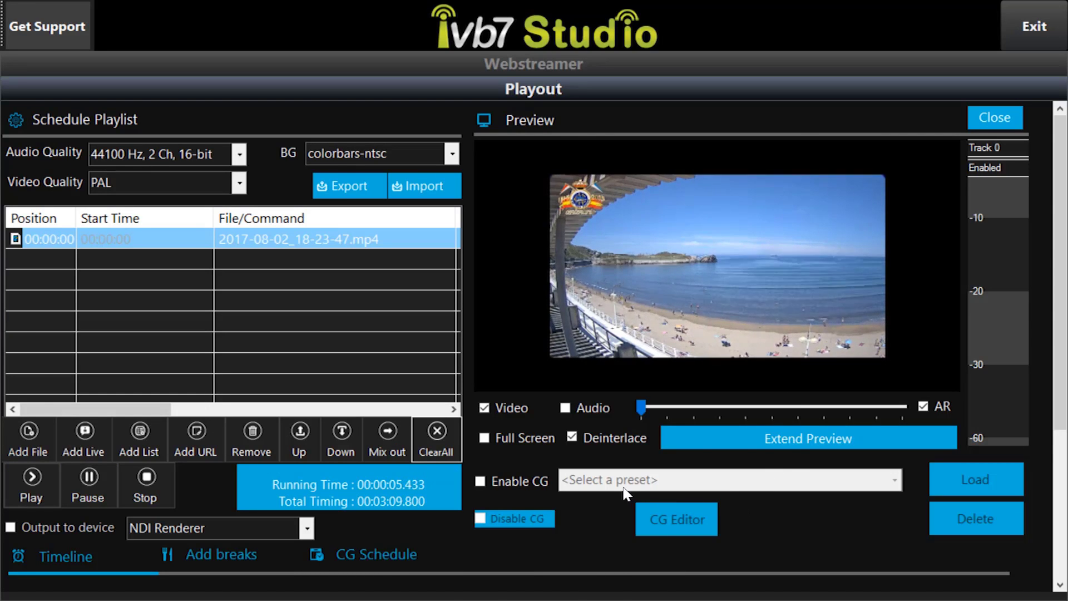
- In Flash Media Live Encoder, use Streaming Playout as the video device
key("super")
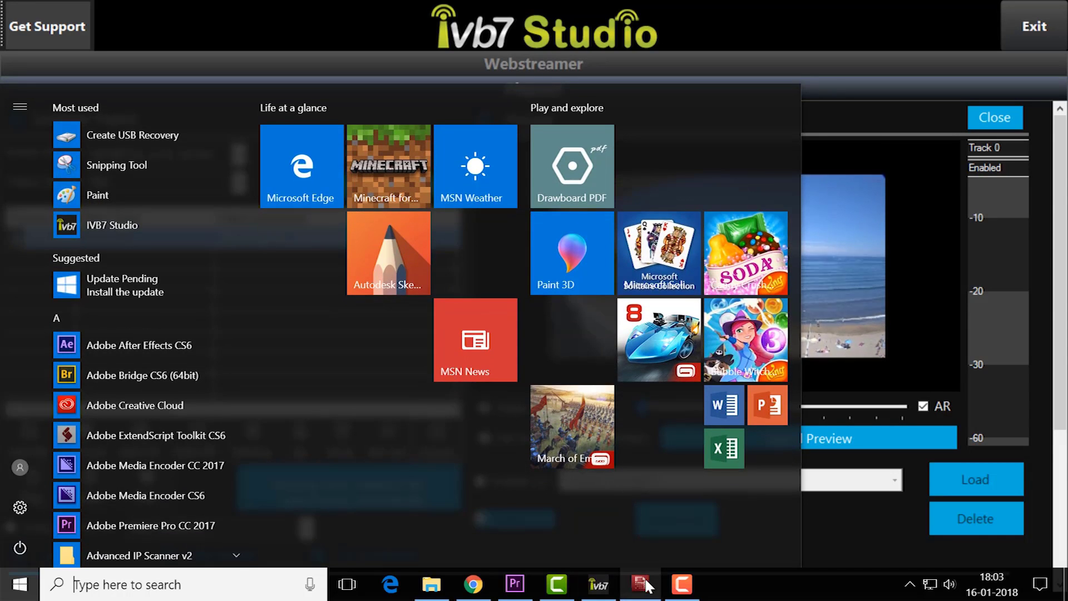
left_click(643, 585)
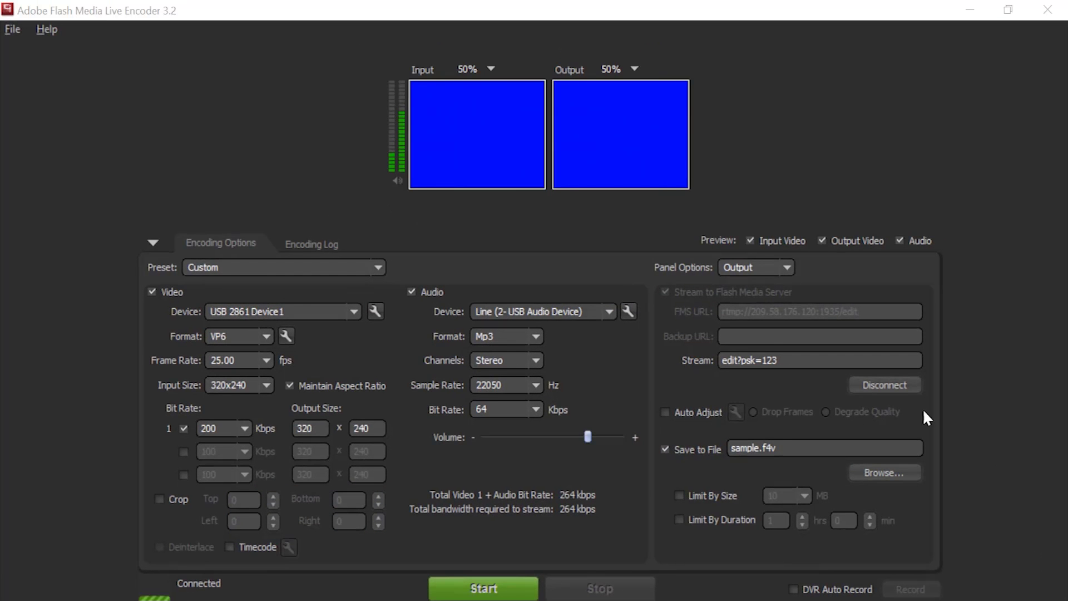
left_click(303, 314)
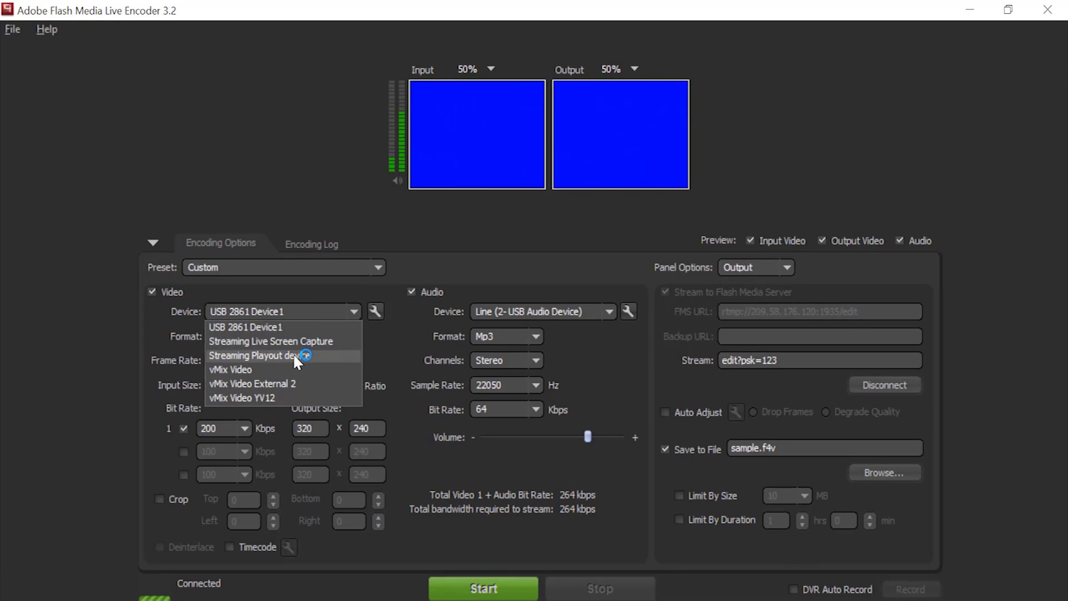
left_click(296, 355)
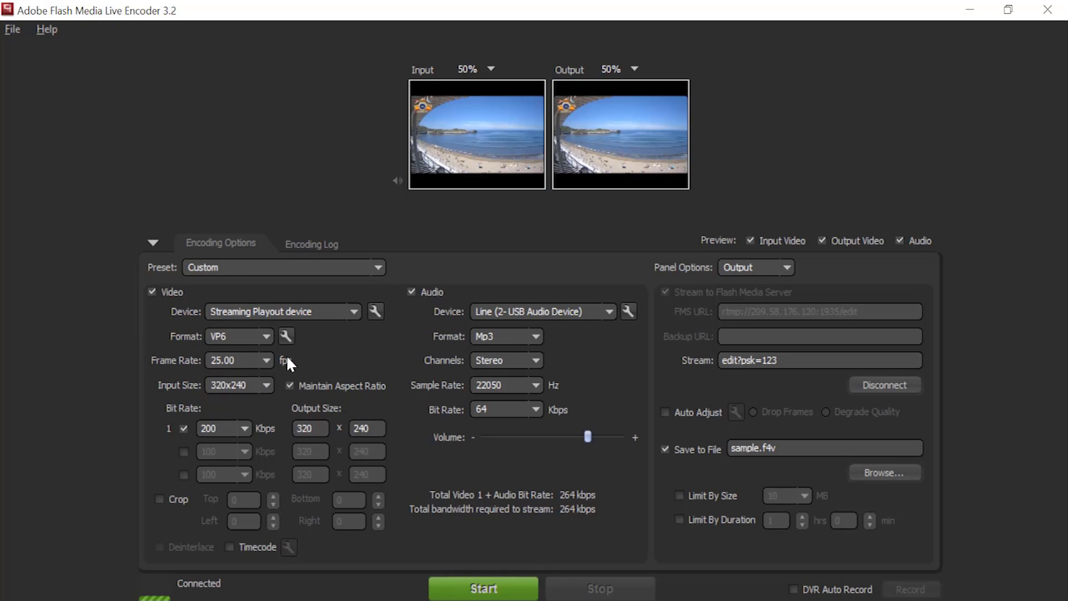
- Set the video format to H.264 with a 30 fps frame rate
left_click(266, 337)
left_click(261, 351)
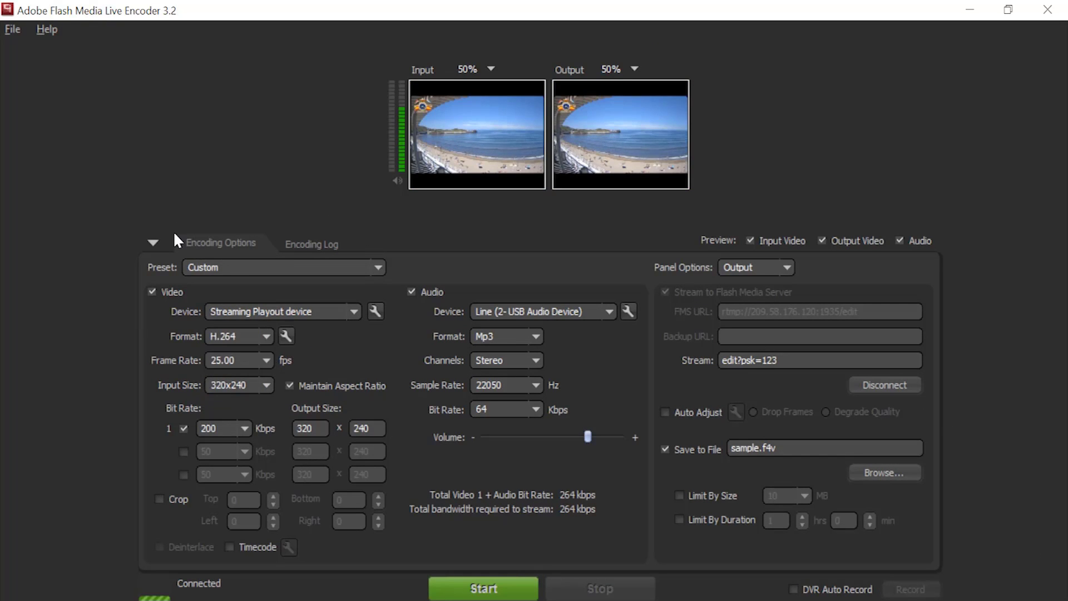
left_click(265, 361)
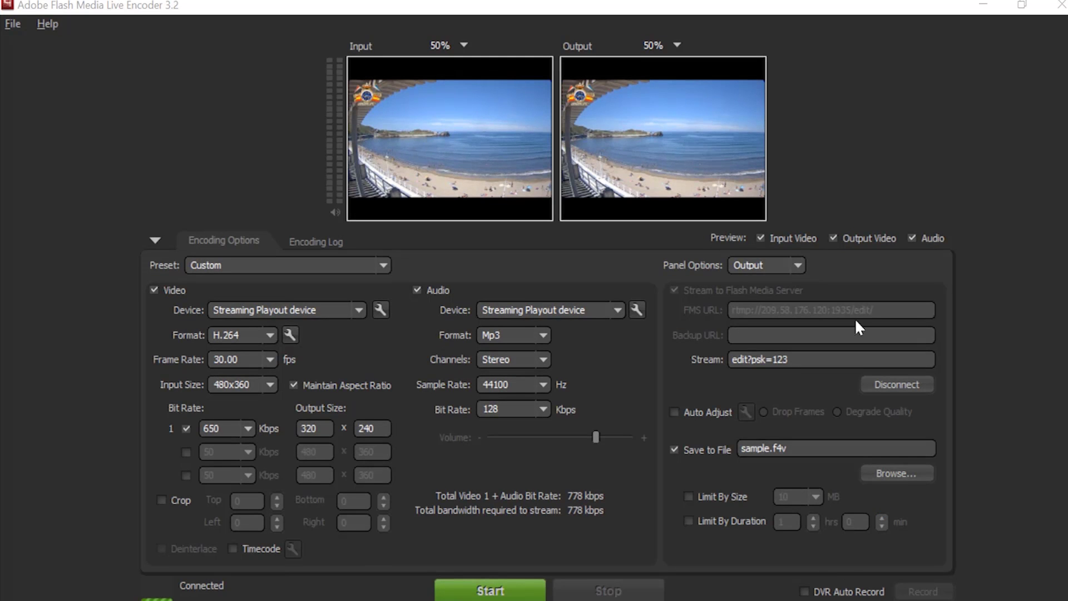
- Choose 480x360 from the Input Size list
left_click(263, 385)
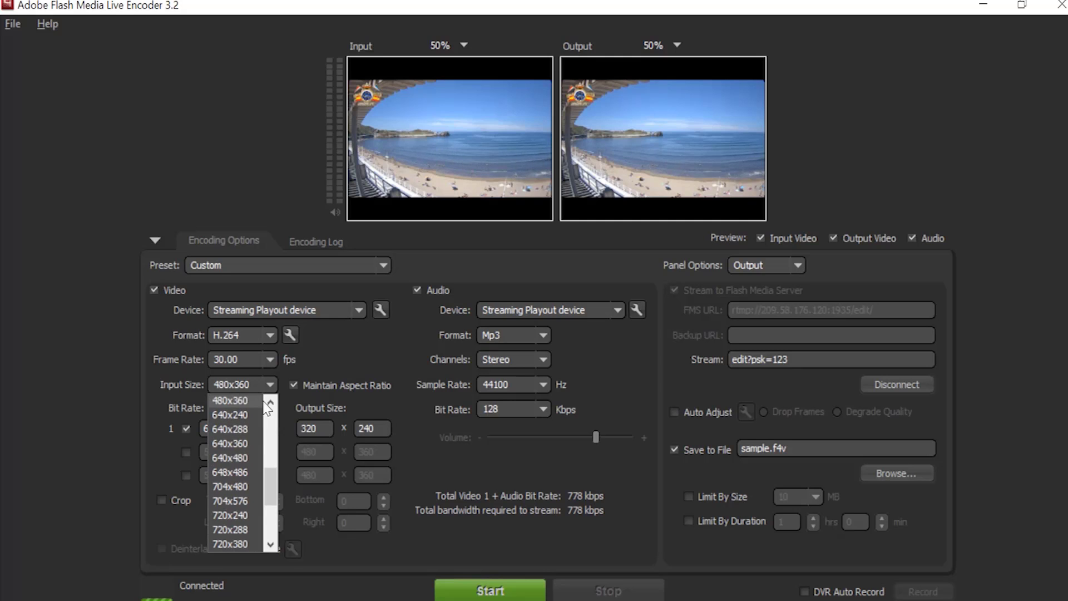
scroll(233, 470, "up", 5)
scroll(233, 473, "up", 1)
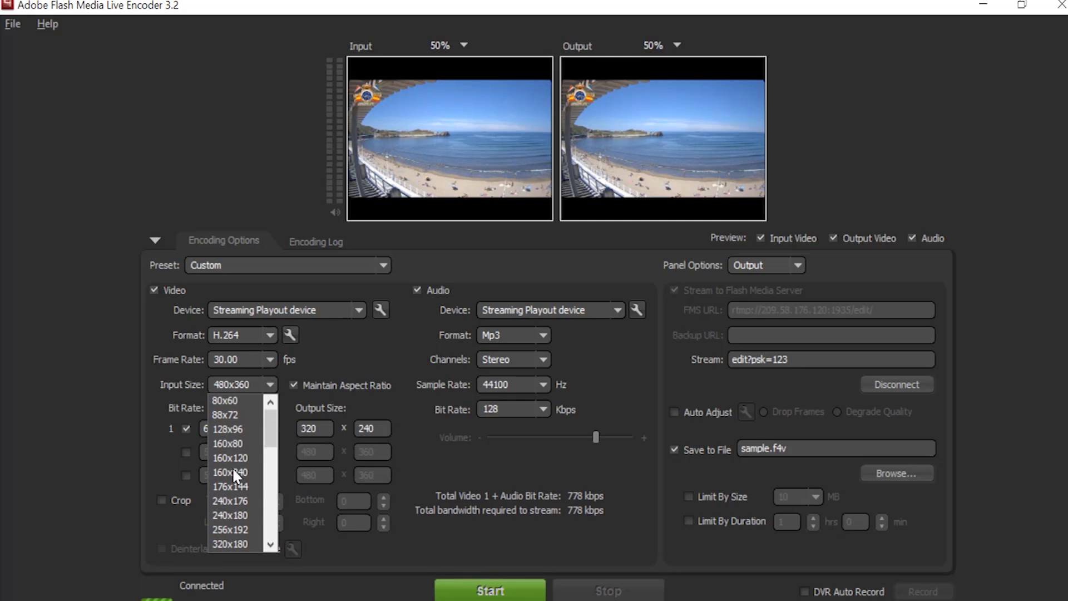
scroll(233, 473, "down", 4)
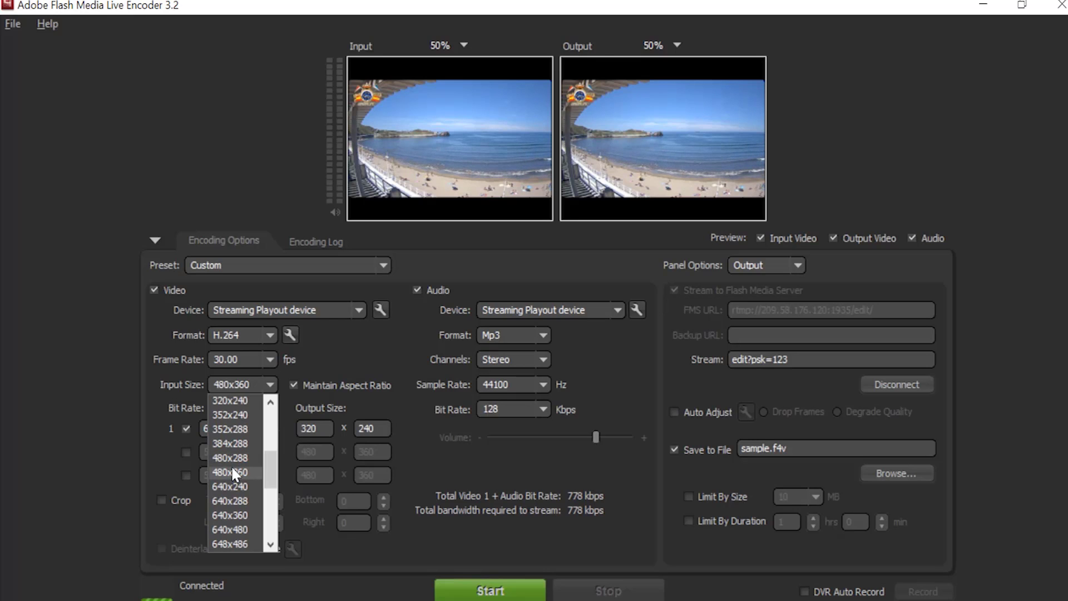
left_click(233, 473)
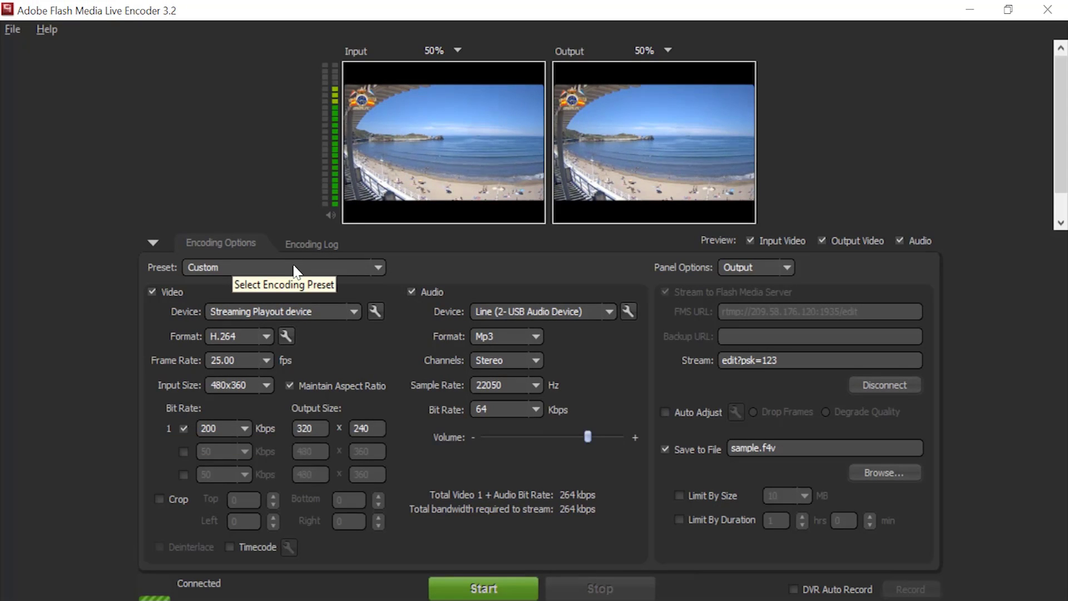
- Apply the High Bandwidth (800 Kbps) - H.264 preset and zoom both input and output previews to 75%
left_click(294, 269)
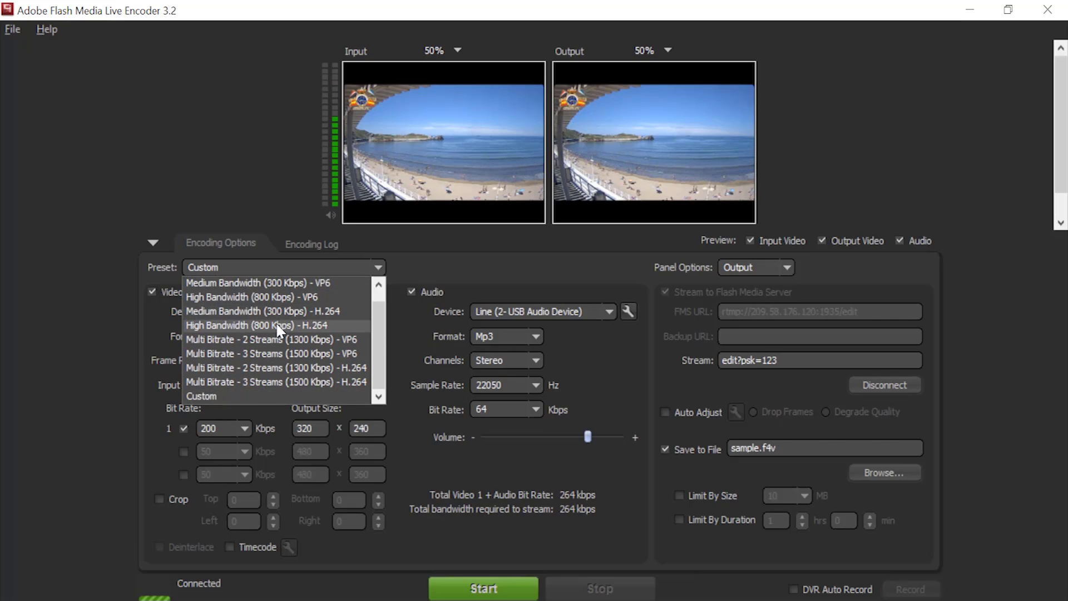
left_click(280, 327)
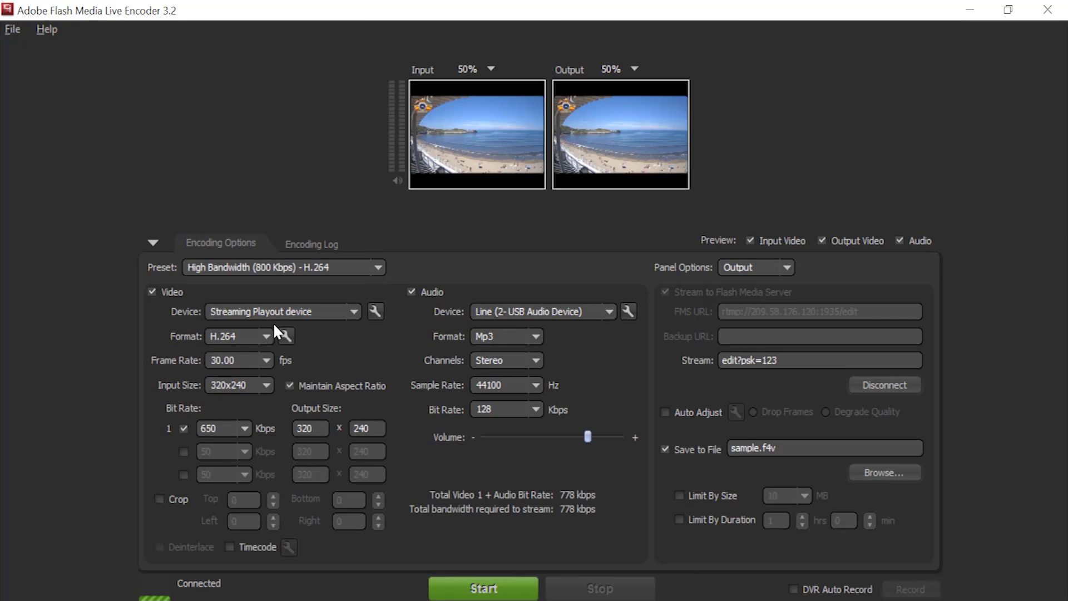
left_click(470, 69)
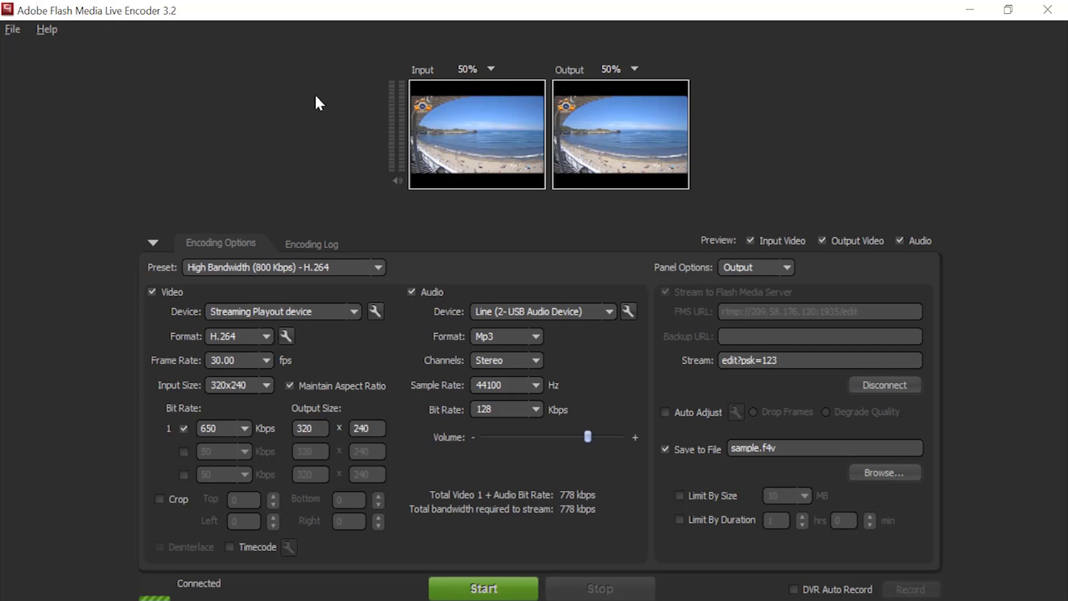
left_click(473, 144)
left_click(645, 69)
left_click(643, 144)
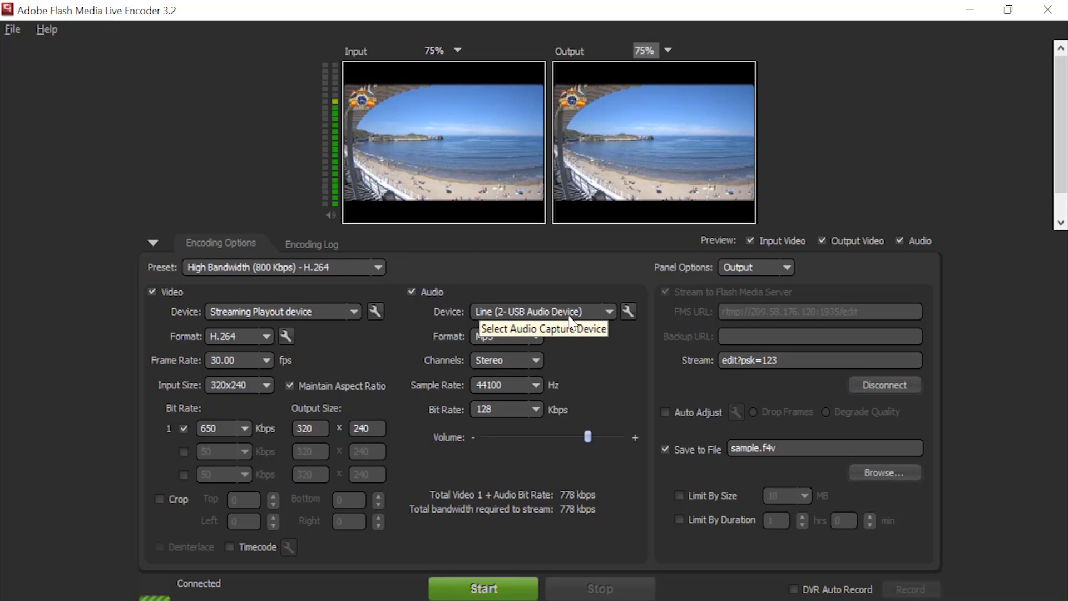
- Take audio from the Streaming Playout device
left_click(570, 323)
scroll(539, 365, "down", 2)
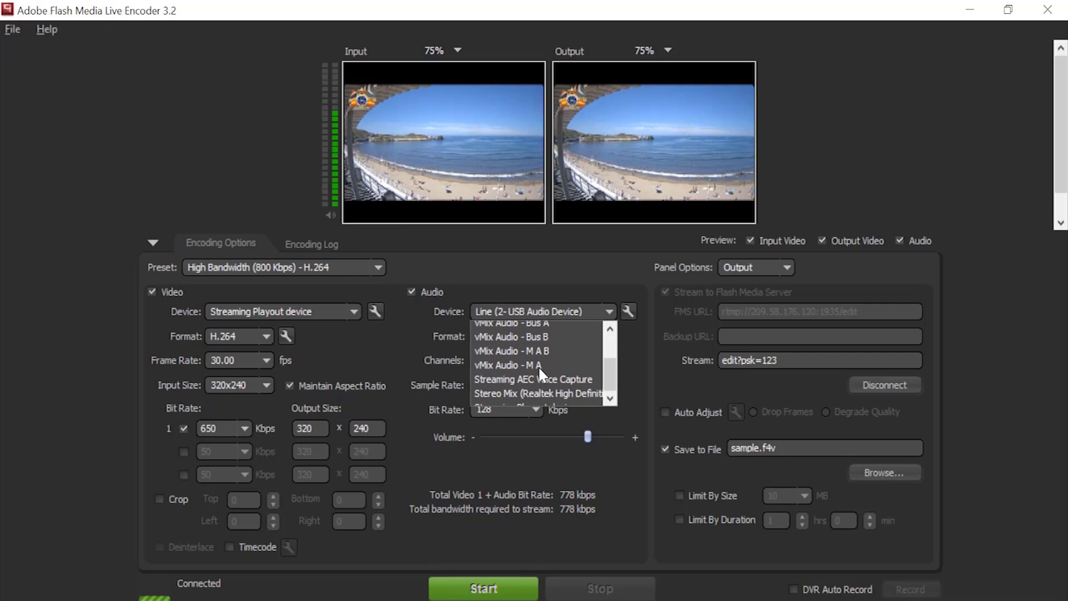
left_click(538, 392)
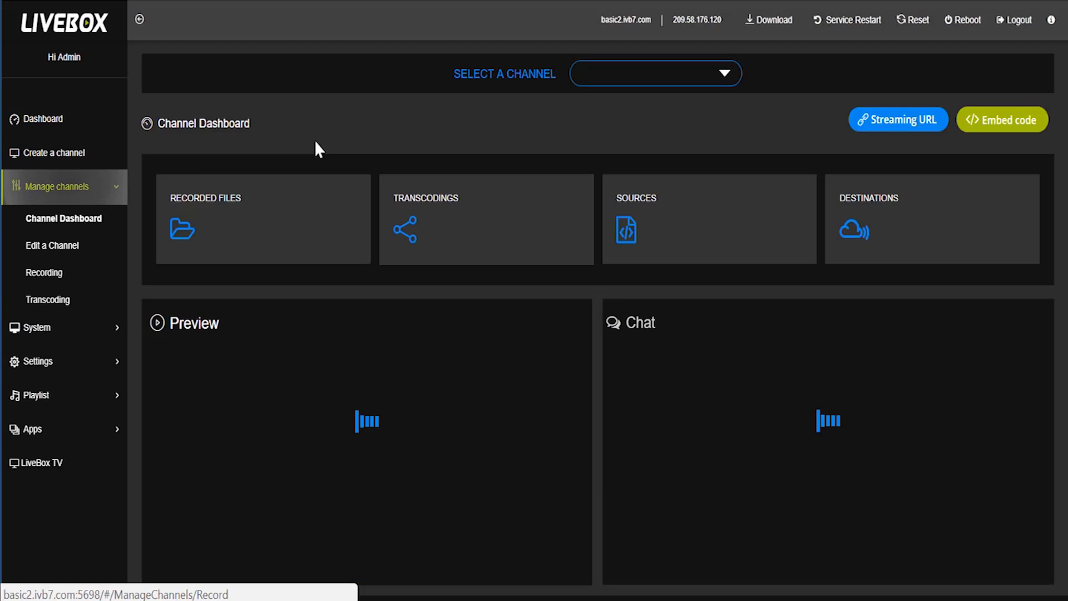
- Switch LiveBox to the 'edit' channel and copy its streaming URL
left_click(640, 76)
left_click(620, 179)
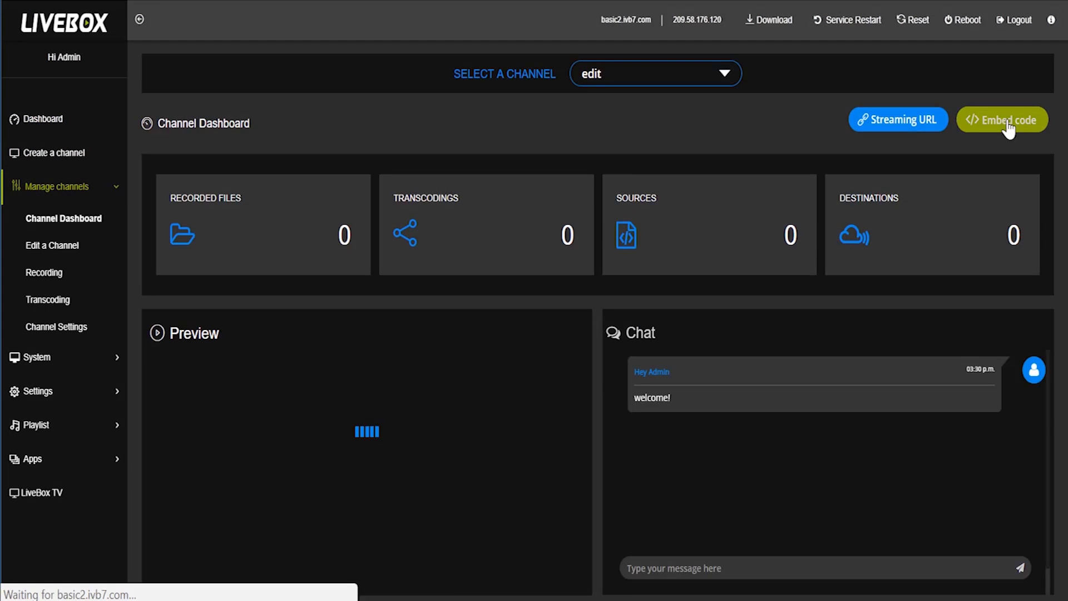
left_click(906, 128)
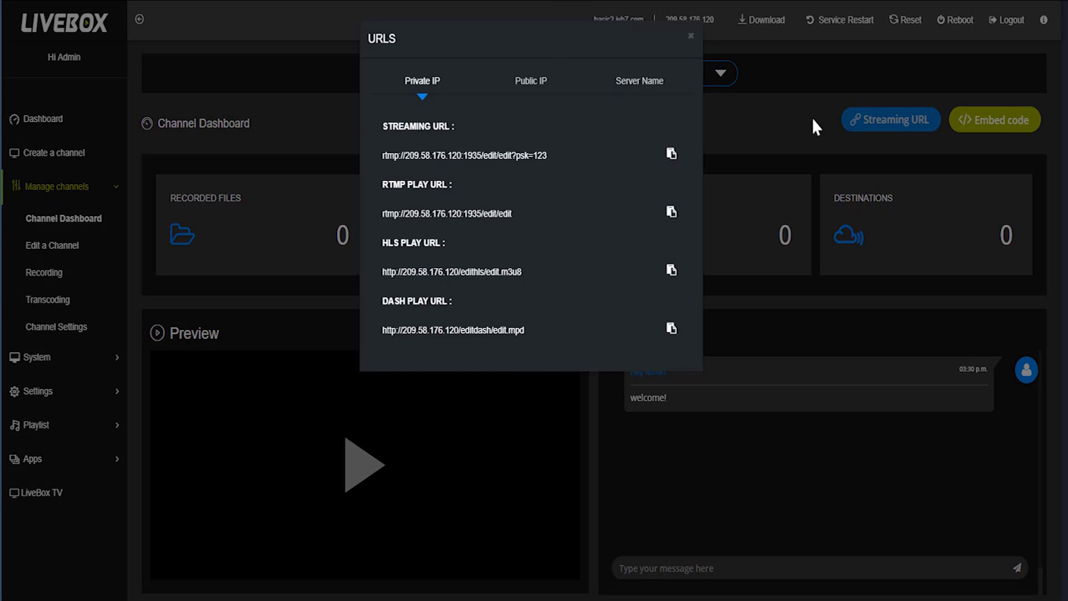
double_click(527, 150)
triple_click(525, 152)
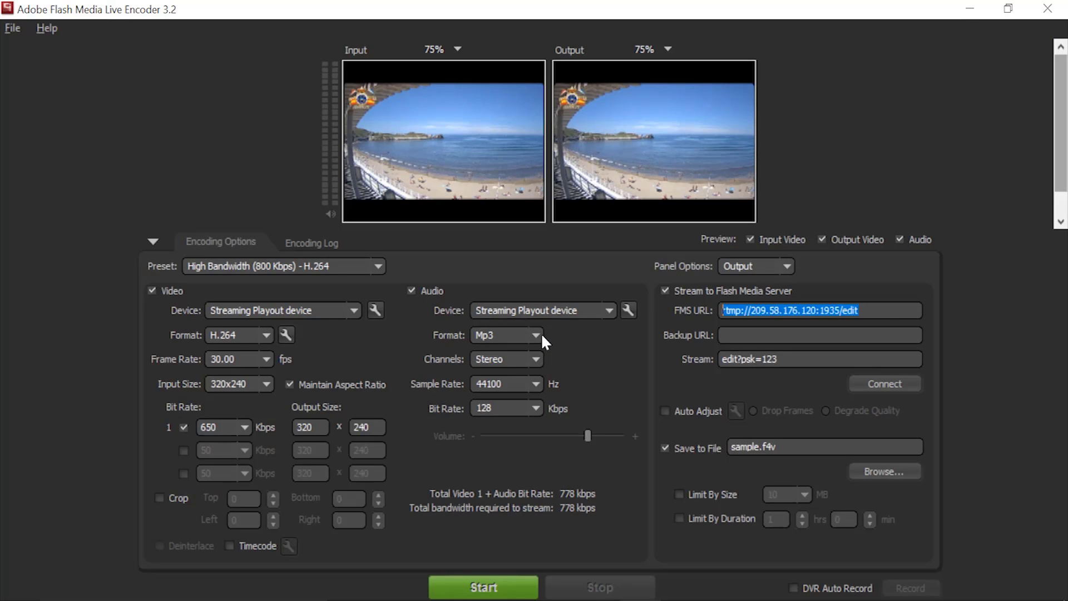
- Paste the URL as FMS URL, trim it to rtmp://209.58.176.120:1935/edit/, and start streaming
type("rtmp://209.58.176.120:1935/edit/edit?psk=123")
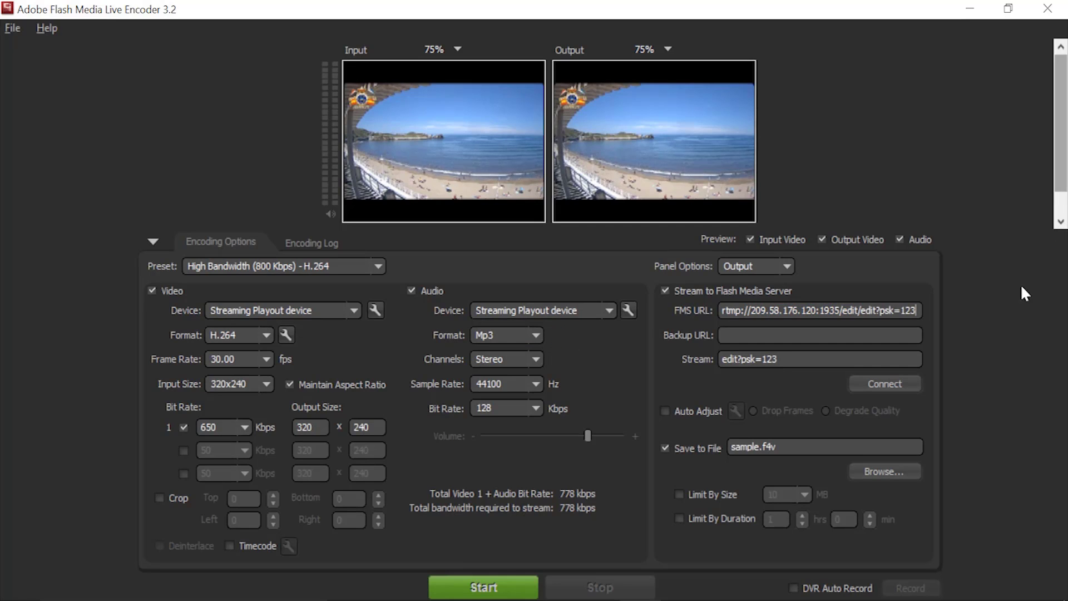
left_click_drag(918, 310, 861, 311)
key("BackSpace")
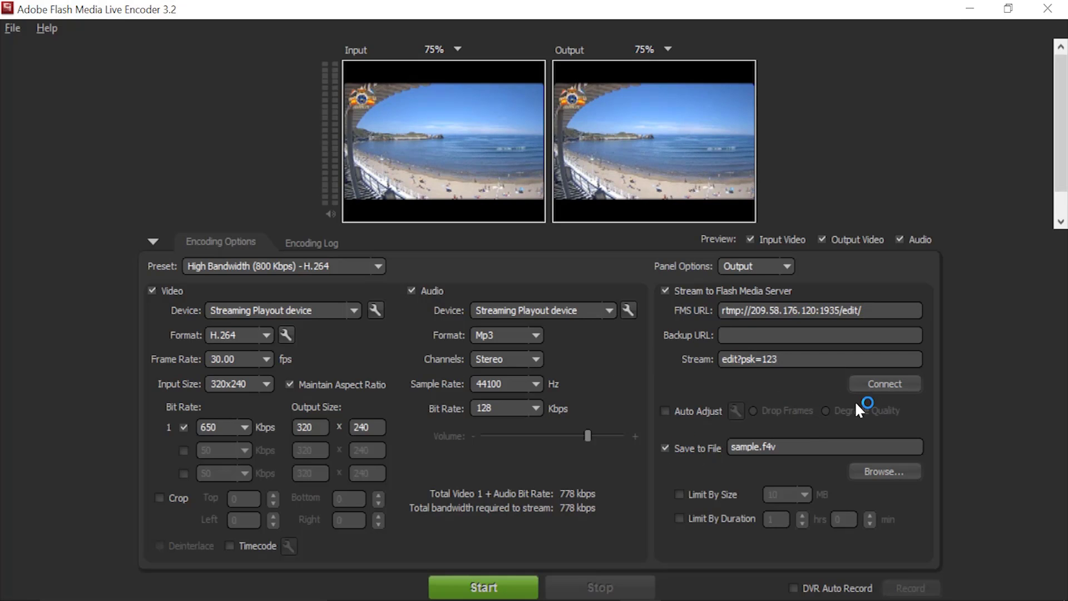
left_click(493, 588)
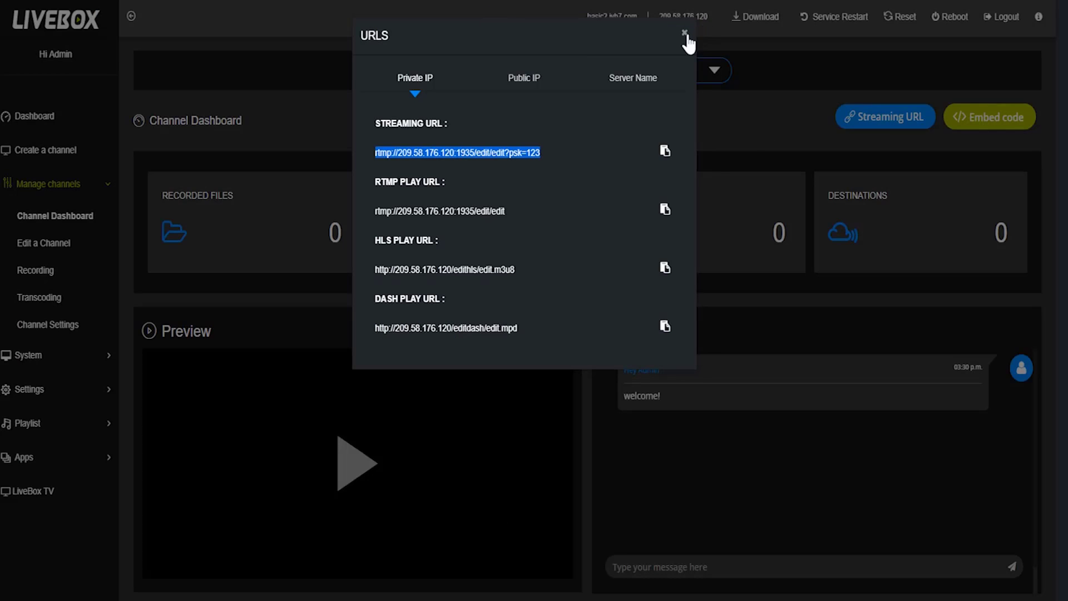
- Close the URLs dialog and play the 'edit' channel's live preview on the main LiveBox Dashboard
left_click(685, 33)
left_click(58, 127)
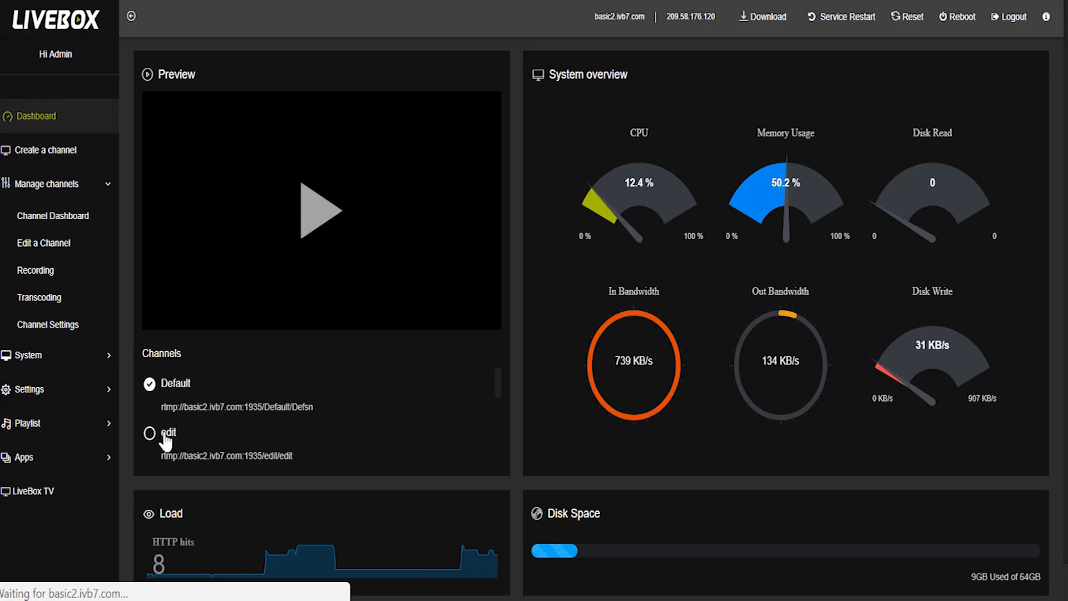
left_click(166, 438)
left_click(314, 225)
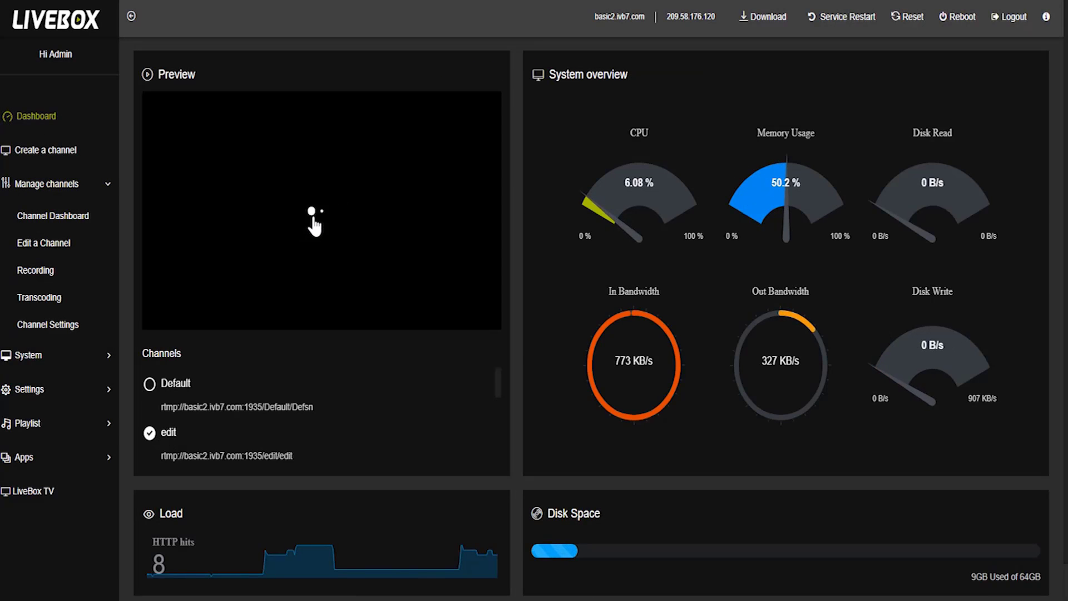